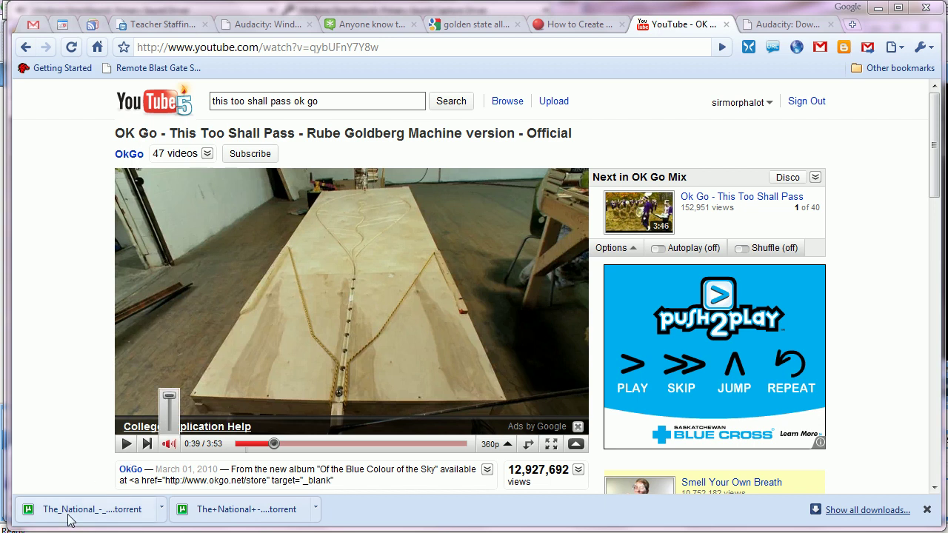
- Open the Control Panel's Sound settings on the Recording tab to see Headset and Realtek microphones
click(3, 529)
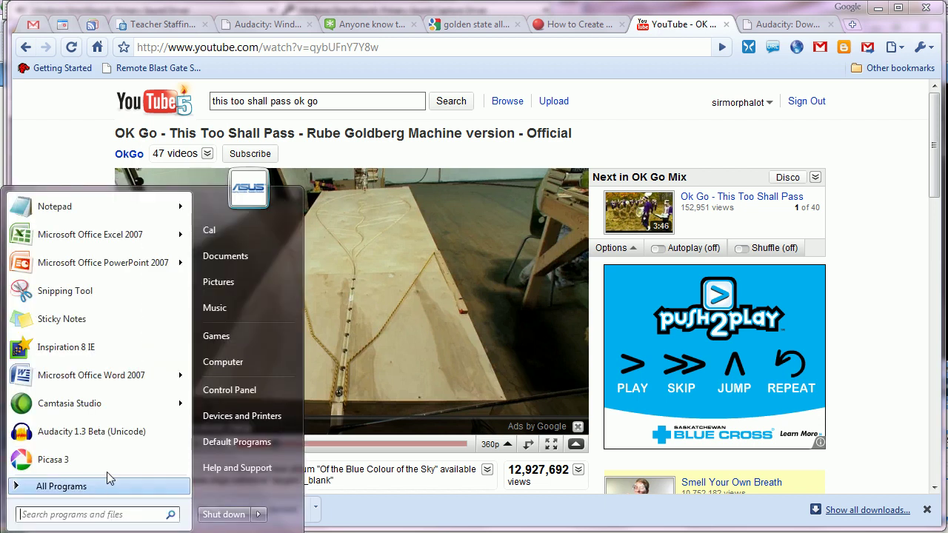
click(228, 390)
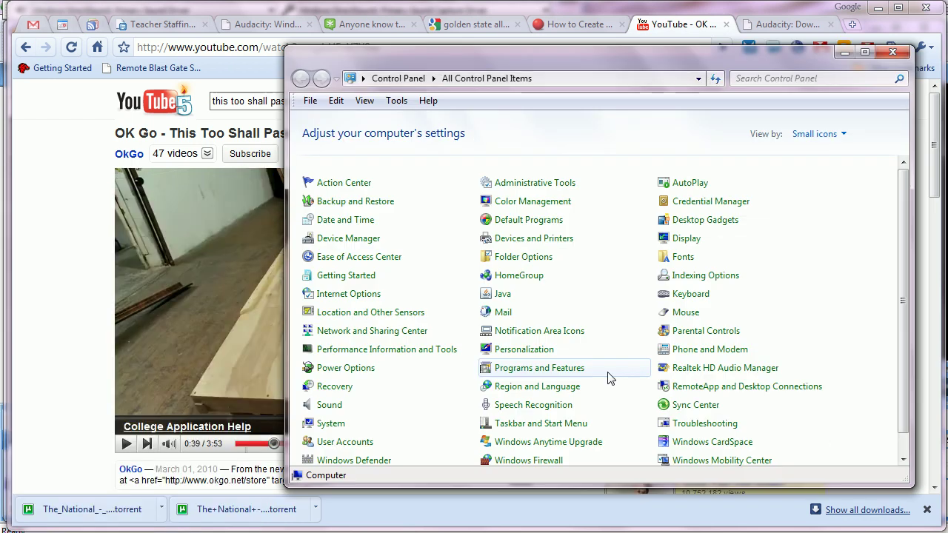
click(511, 405)
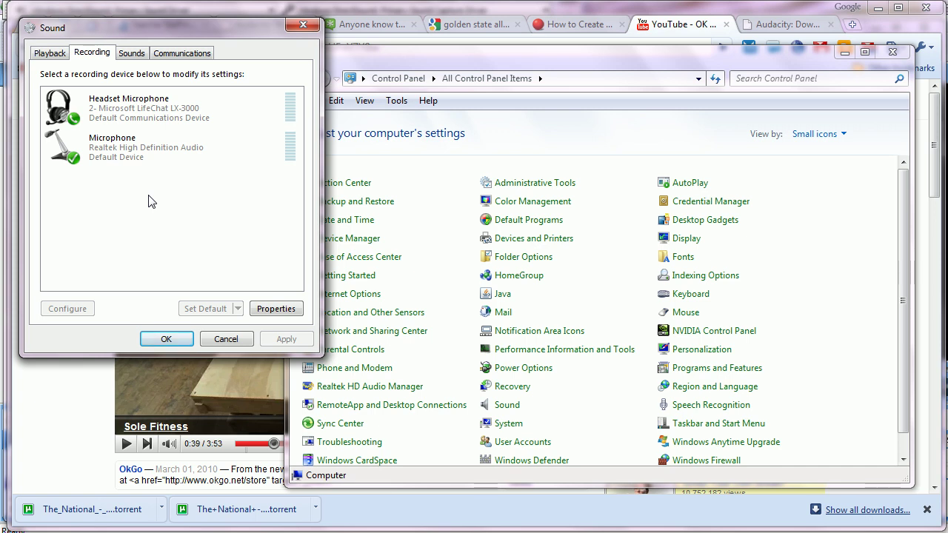
- Show disabled devices, enable Stereo Mix, and set it as the default communication device
right_click(151, 201)
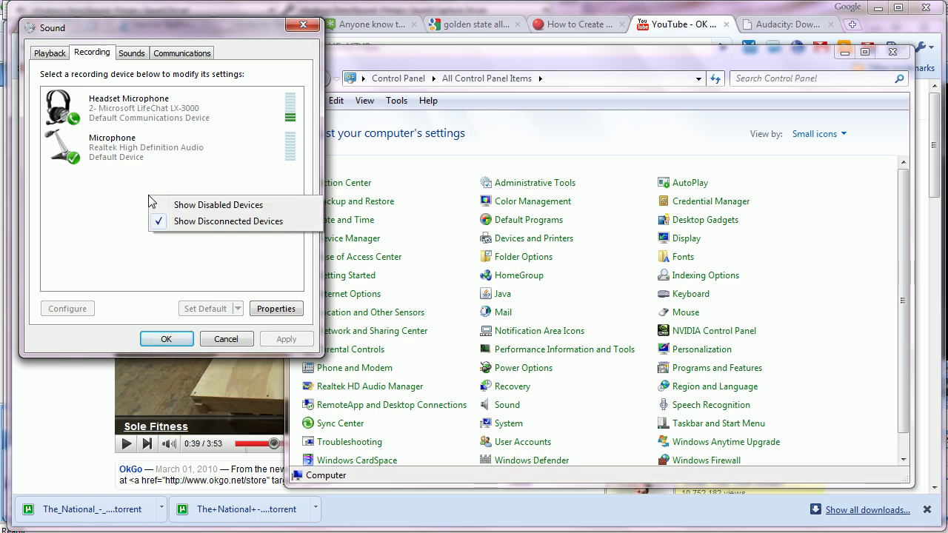
click(158, 210)
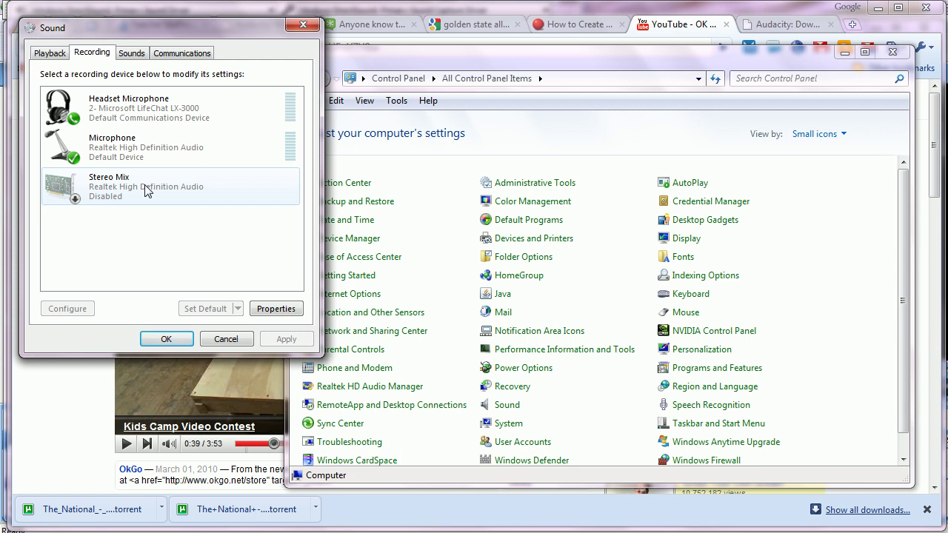
right_click(146, 191)
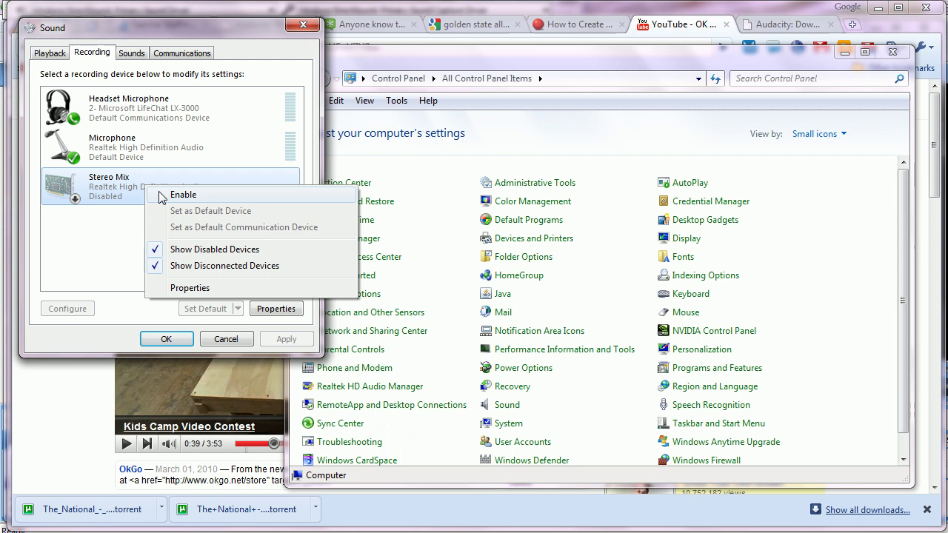
click(165, 195)
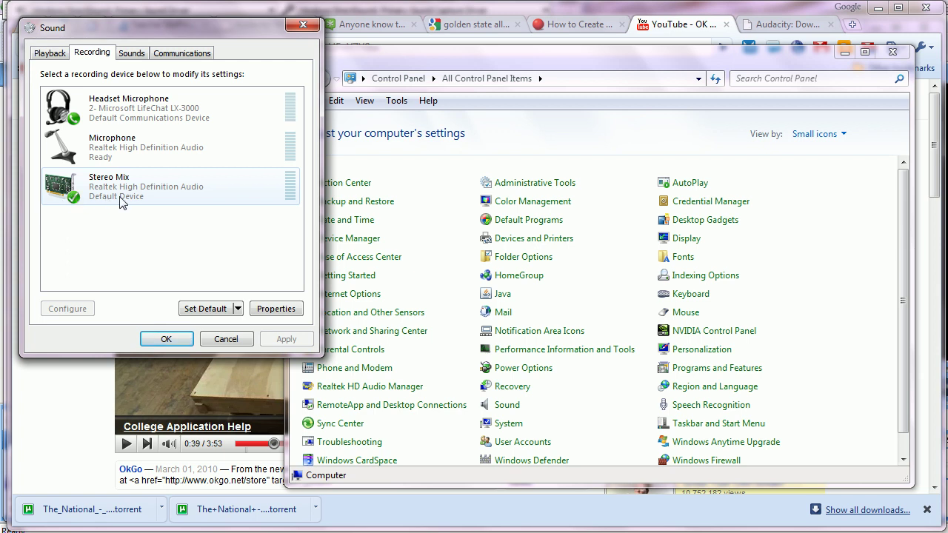
right_click(142, 192)
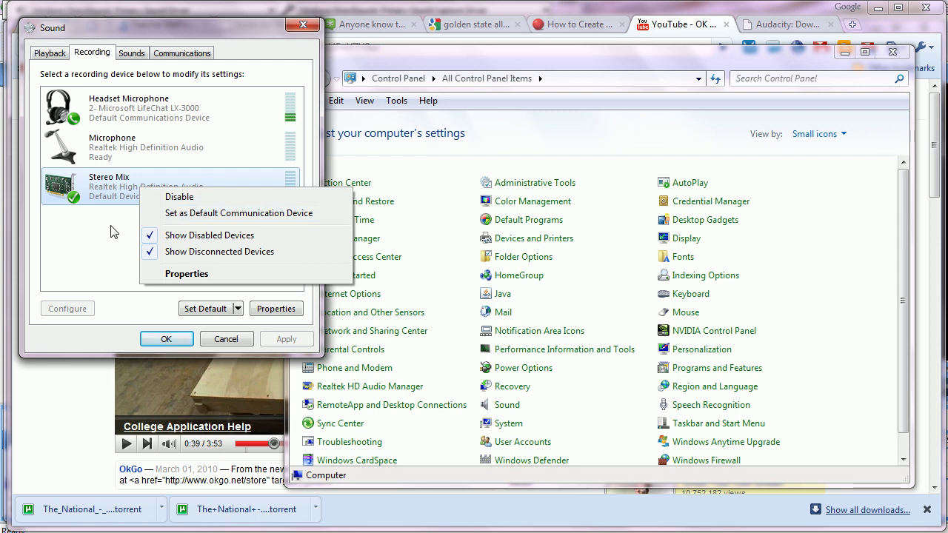
click(165, 213)
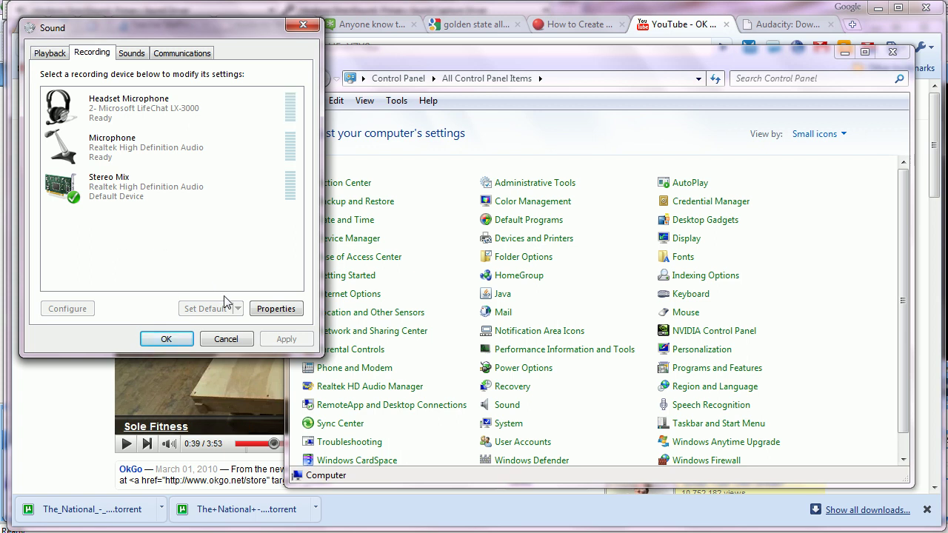
- Confirm the Sound settings with OK and switch to the Audacity download page in the browser
click(166, 338)
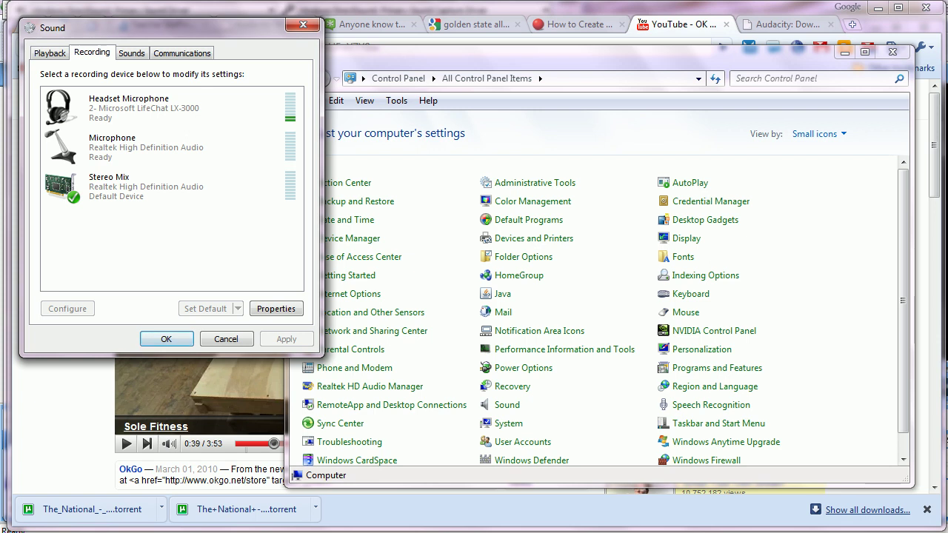
click(785, 23)
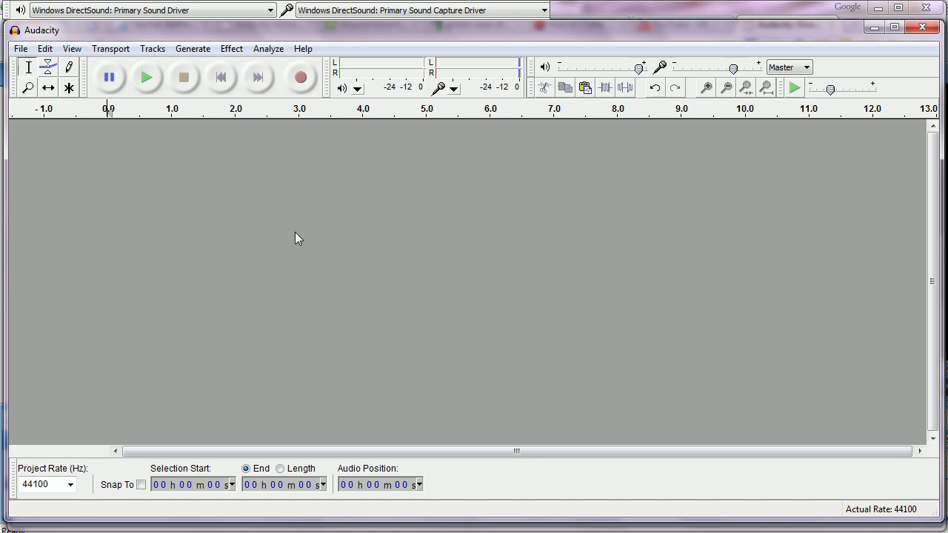
click(69, 52)
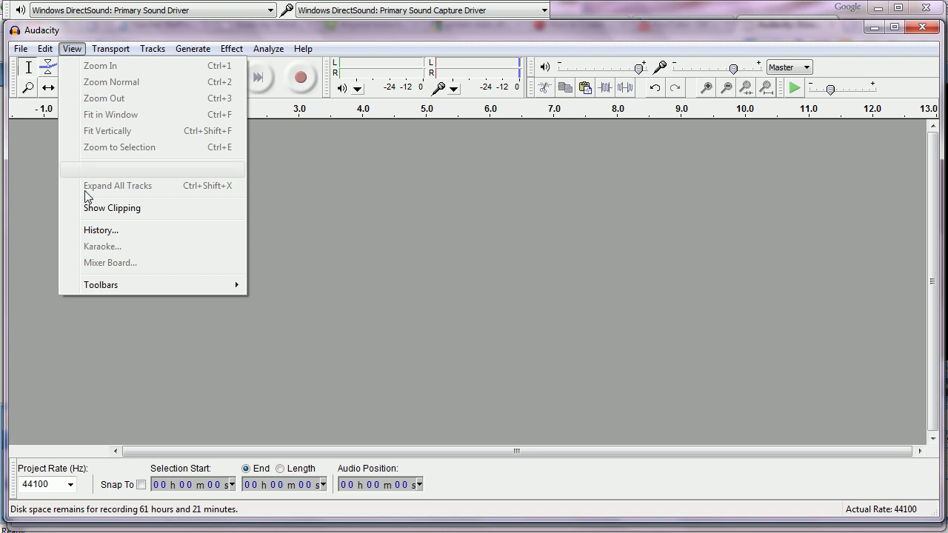
mouse_move(101, 291)
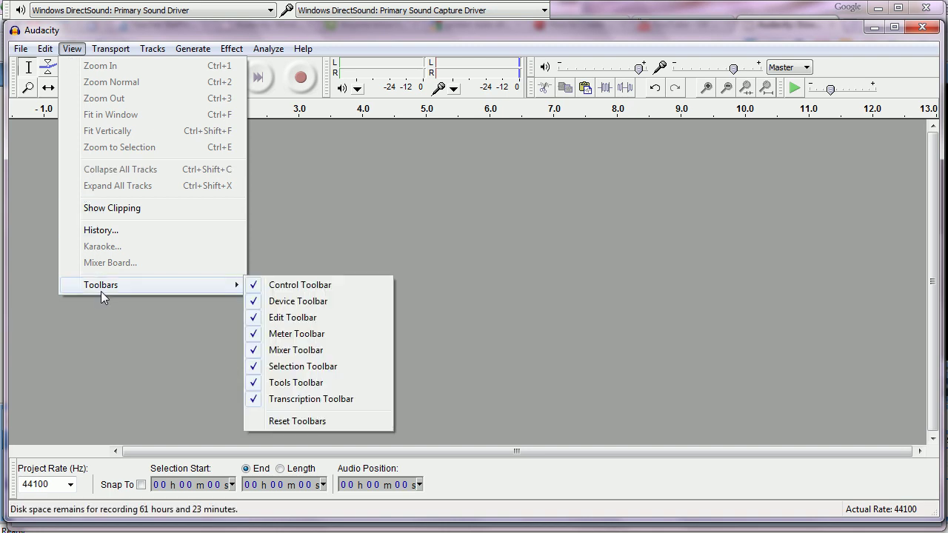
click(536, 267)
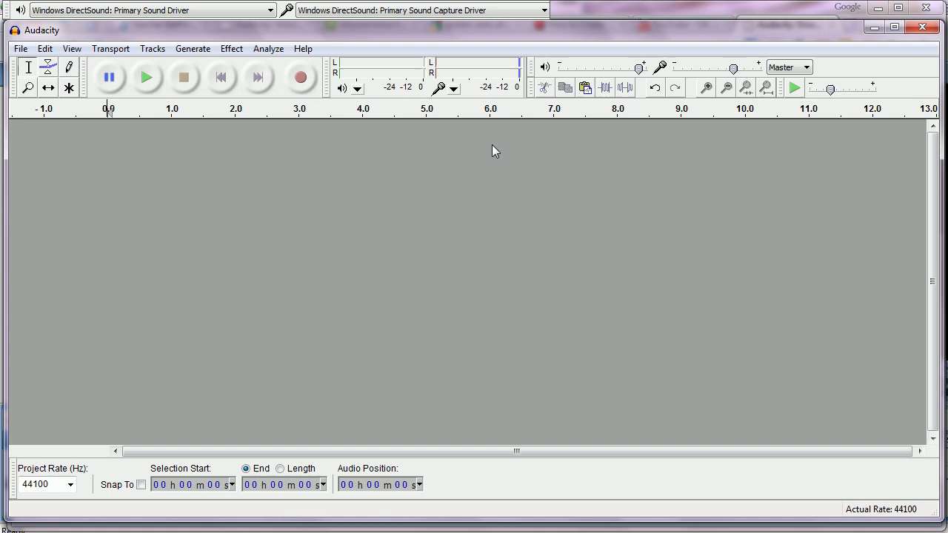
click(544, 10)
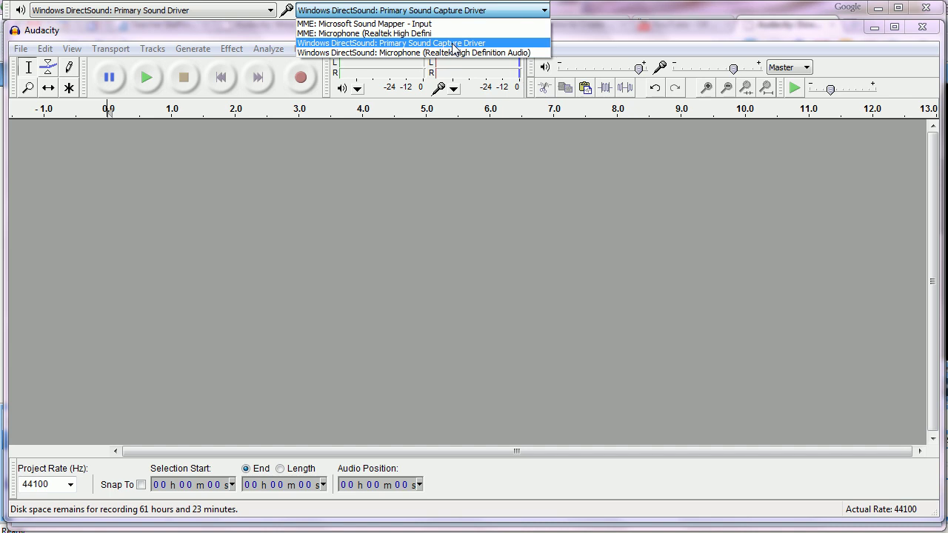
click(569, 275)
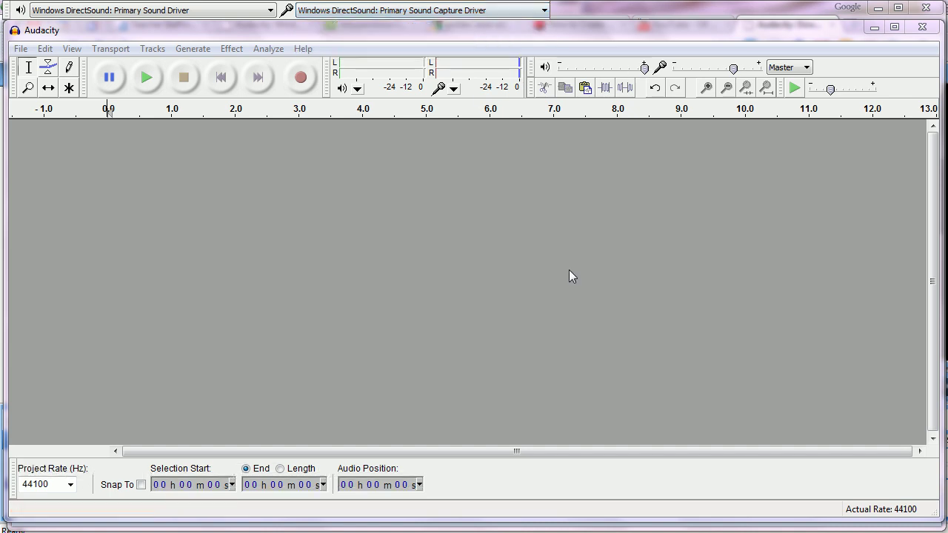
- Record about 24 seconds of the playing OK Go video's audio, then stop recording and pause the video
click(302, 78)
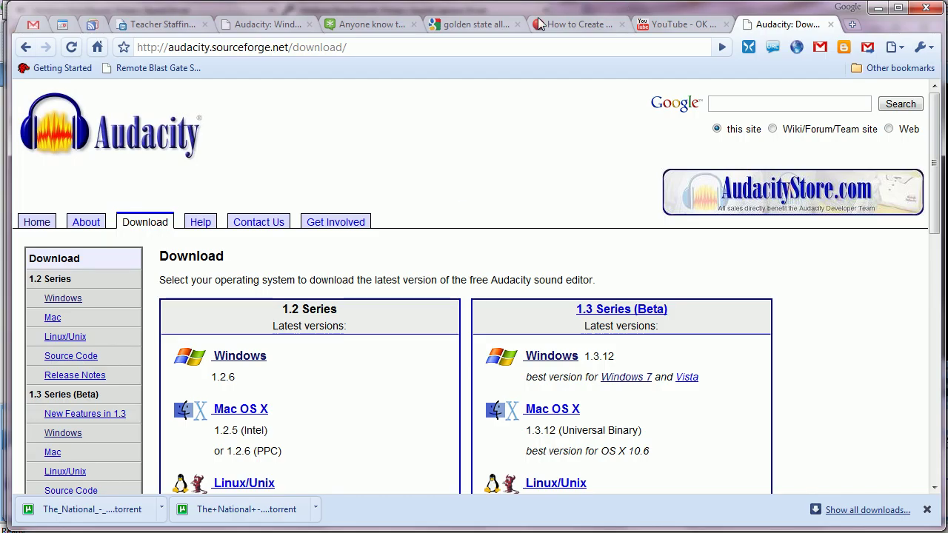
click(670, 28)
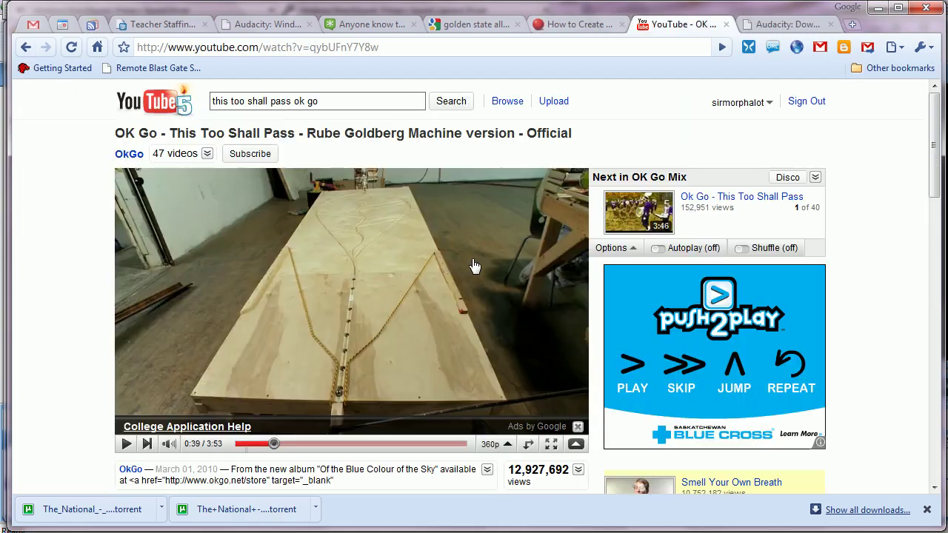
click(127, 446)
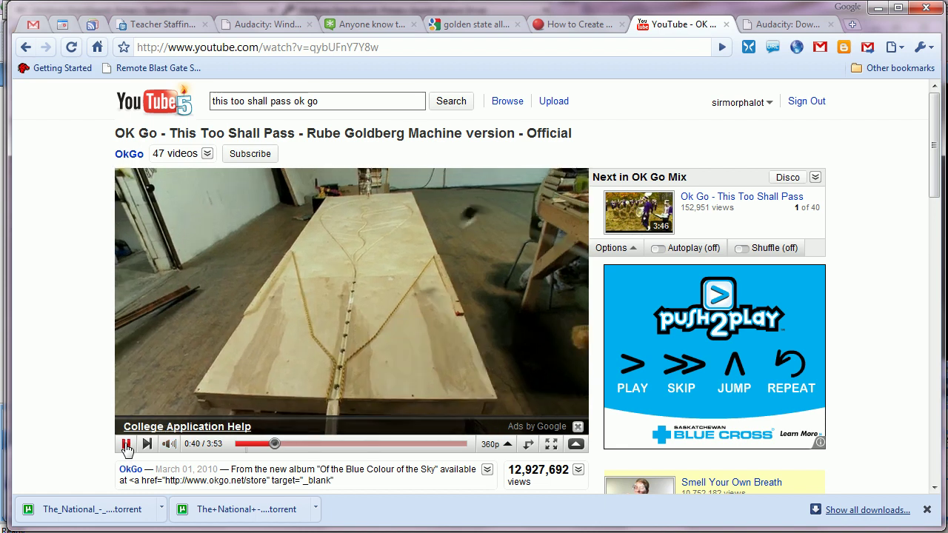
key(alt+Tab)
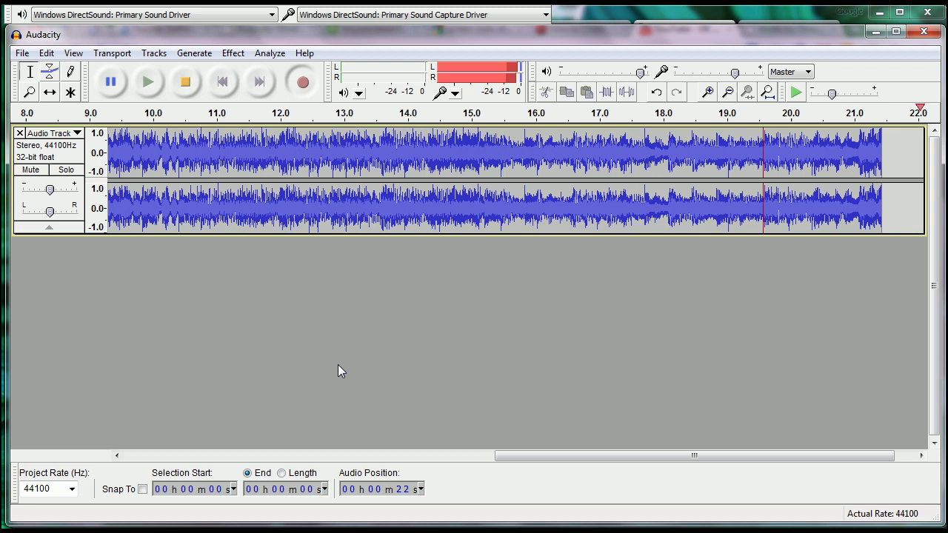
click(184, 84)
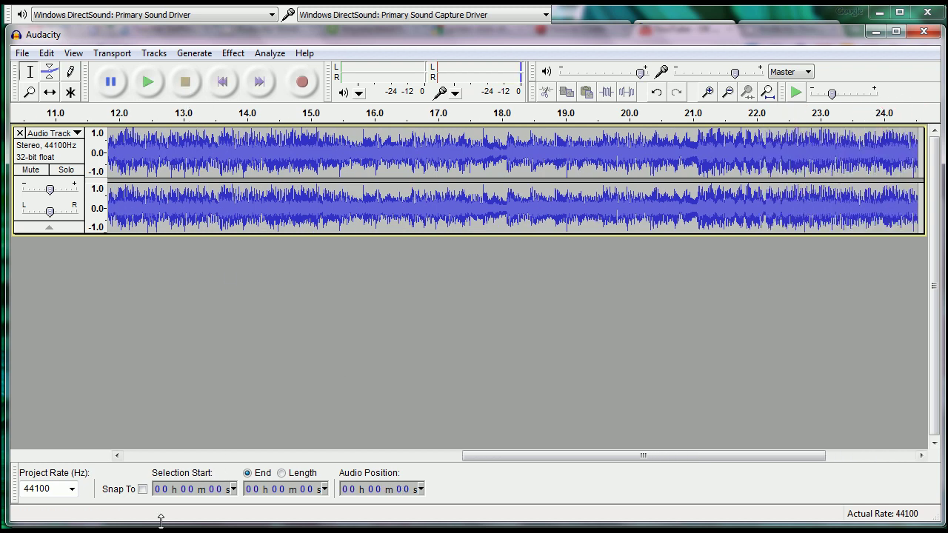
key(alt+Tab)
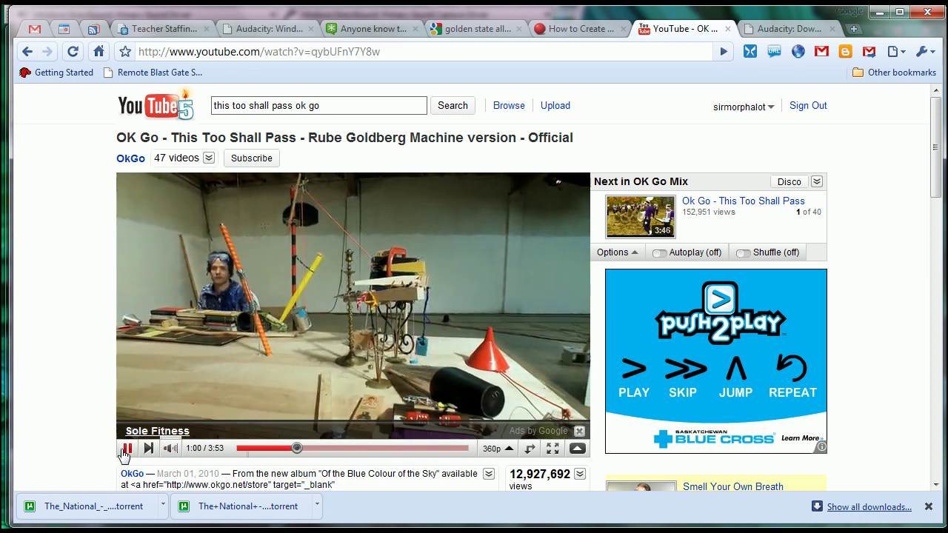
click(127, 448)
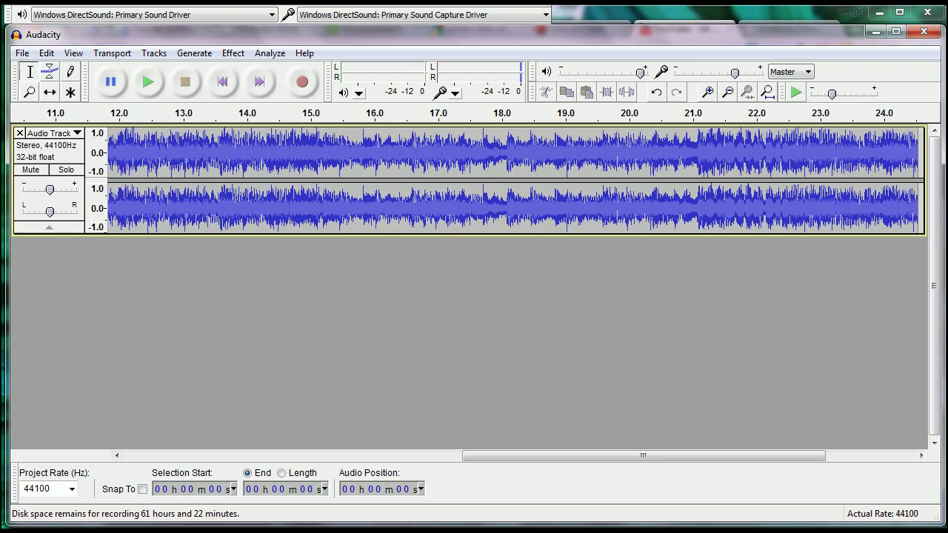
- Select the silent stretch from 0 to 6 seconds on the track and delete it
drag(473, 456, 117, 472)
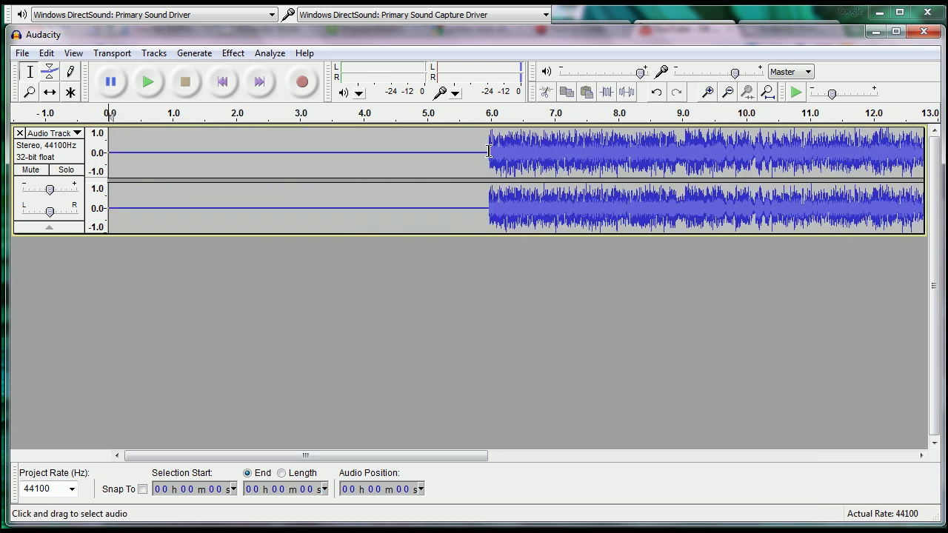
drag(490, 151, 60, 179)
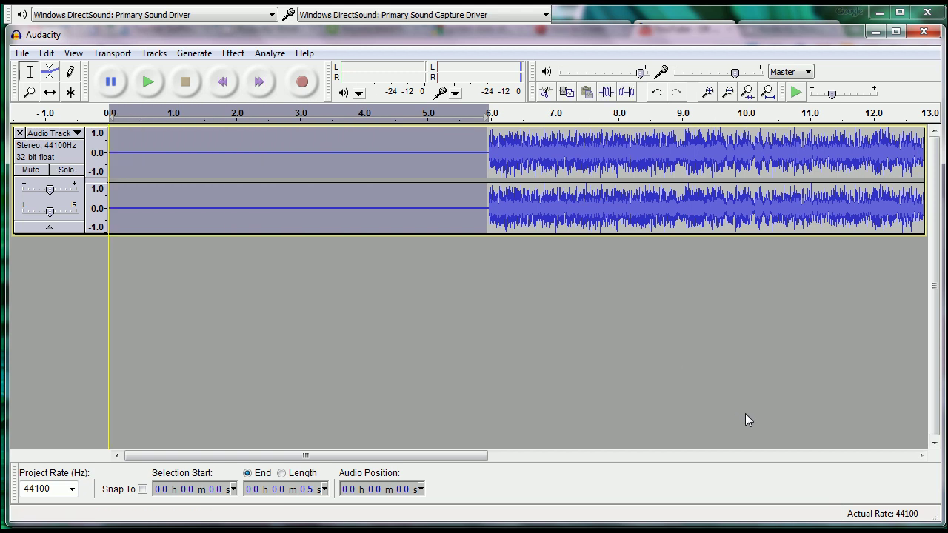
key(Delete)
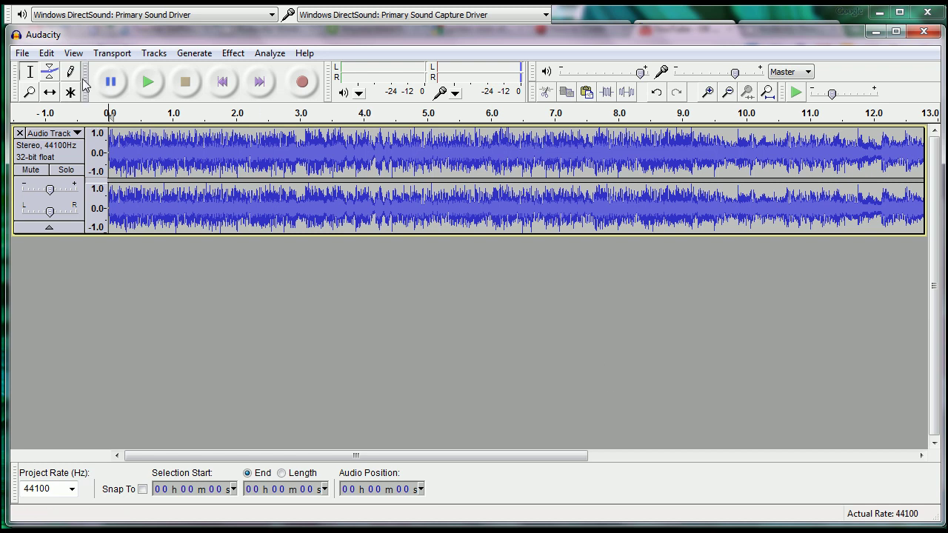
- Export the audio as an MP3 named 'OK Go' into the My Music folder
click(16, 54)
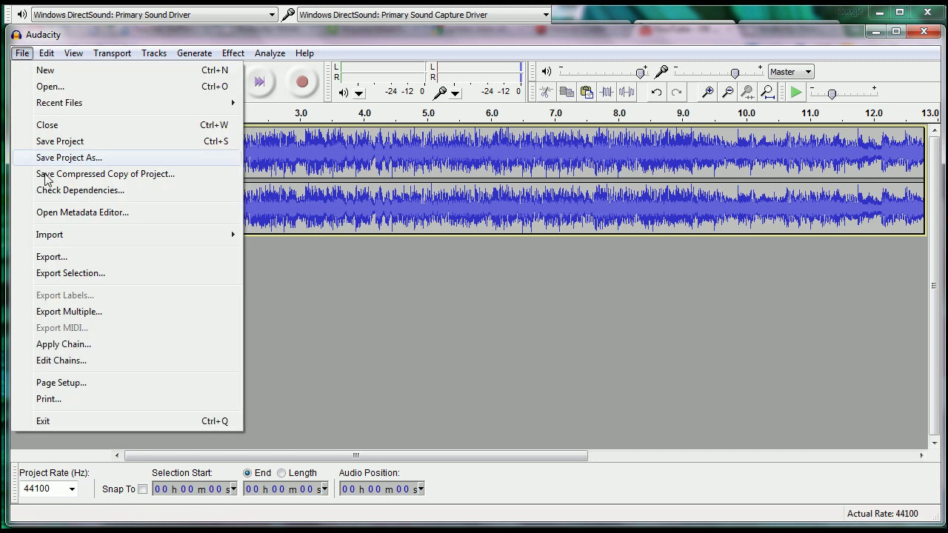
click(61, 259)
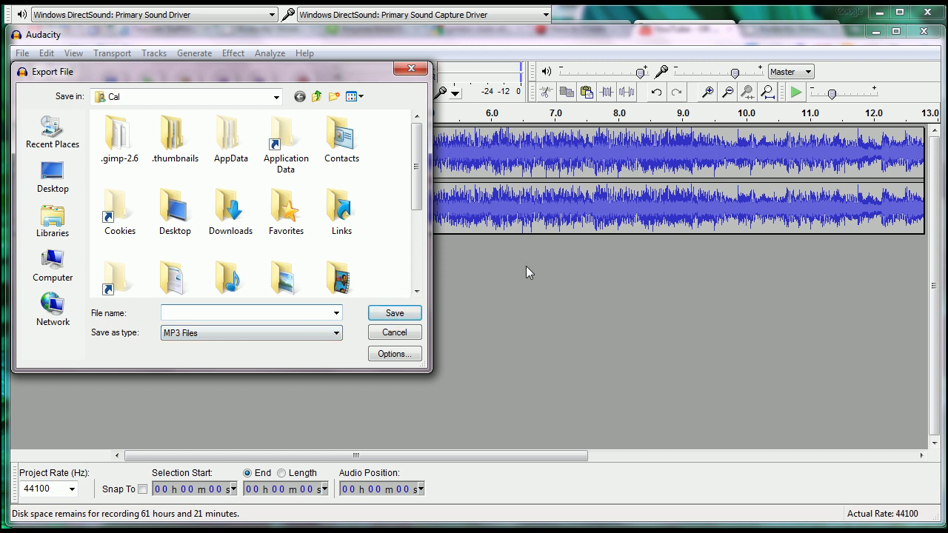
text(OK Go)
click(419, 271)
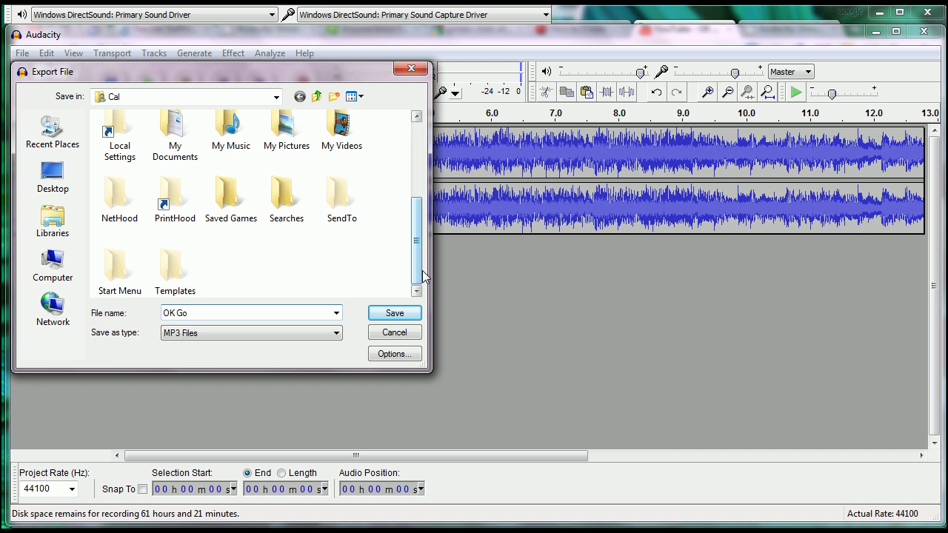
double_click(232, 137)
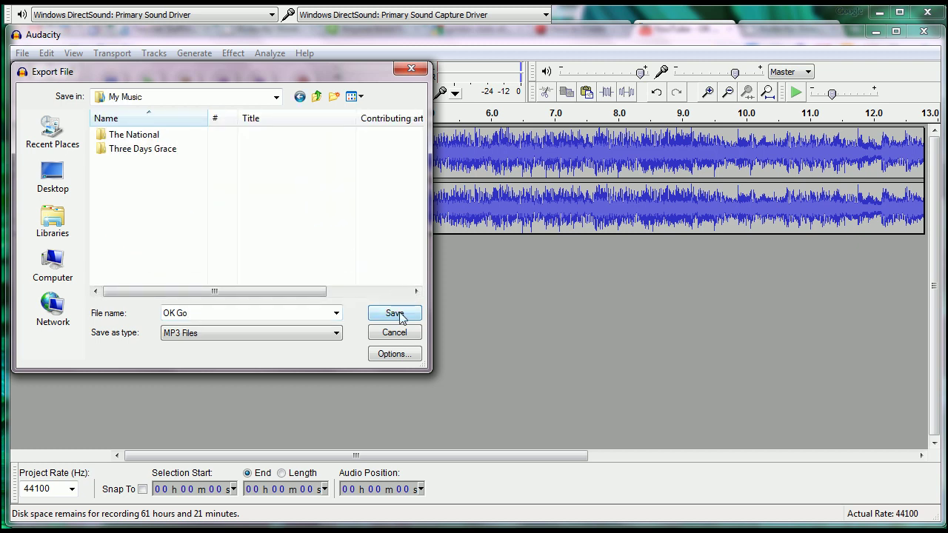
click(394, 313)
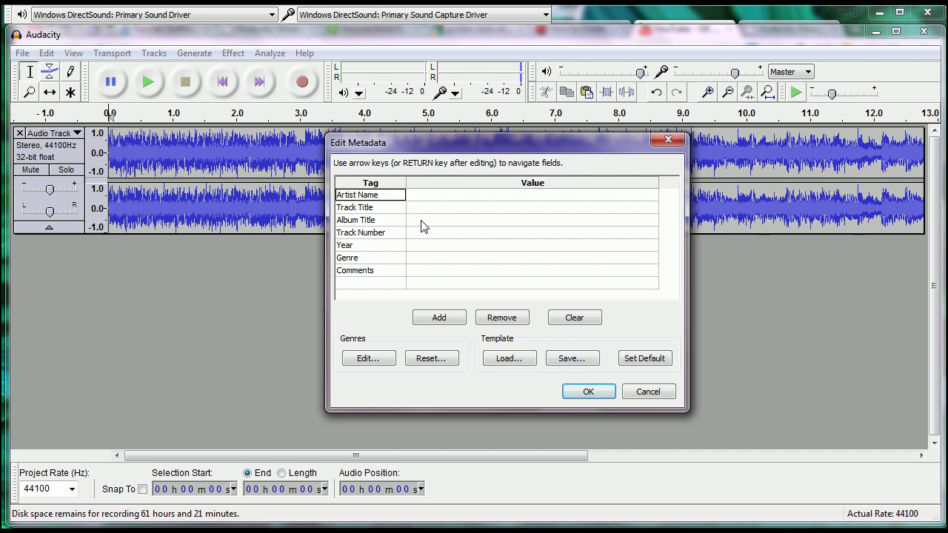
- Accept the empty Edit Metadata tags with OK to finish the MP3 export
click(586, 392)
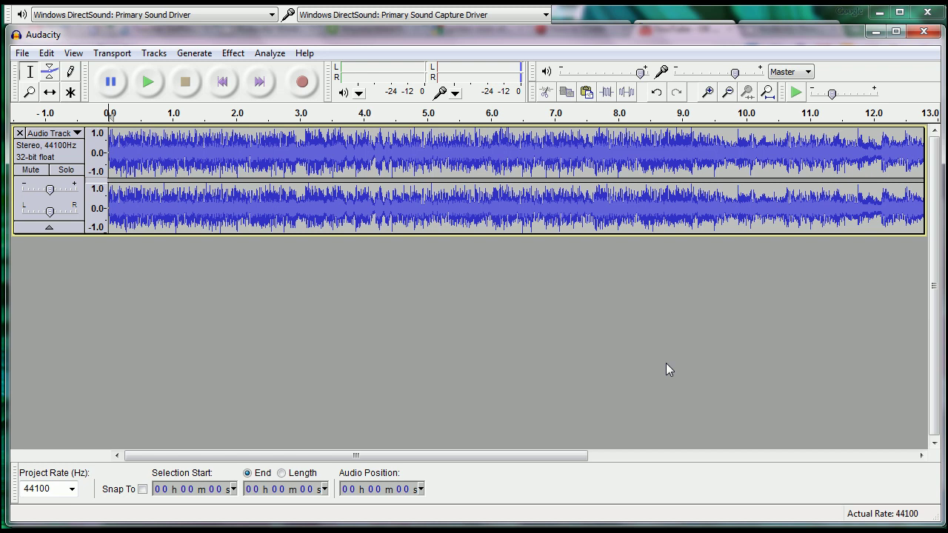